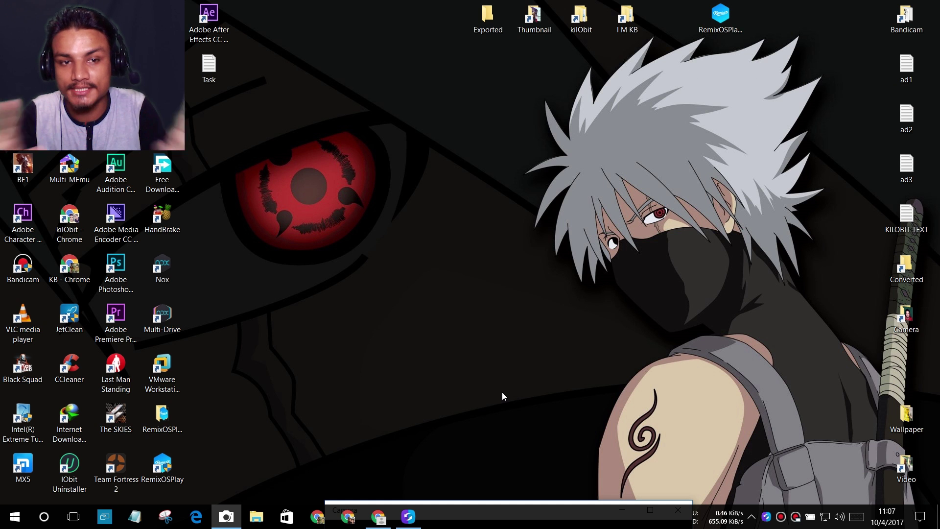
Launch Settings with Win+I and go to Network & Internet to see the Ethernet status
{"action": "key", "text": "super"}
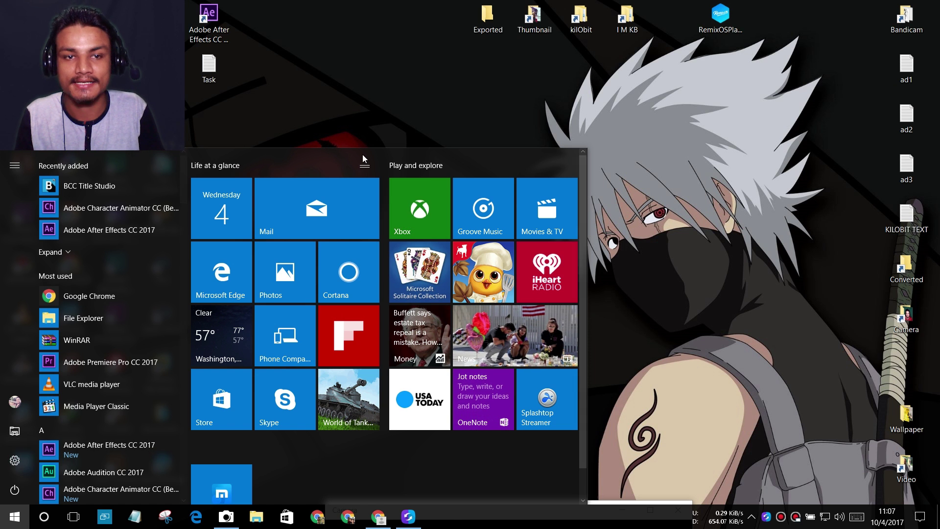
{"action": "key", "text": "super+i"}
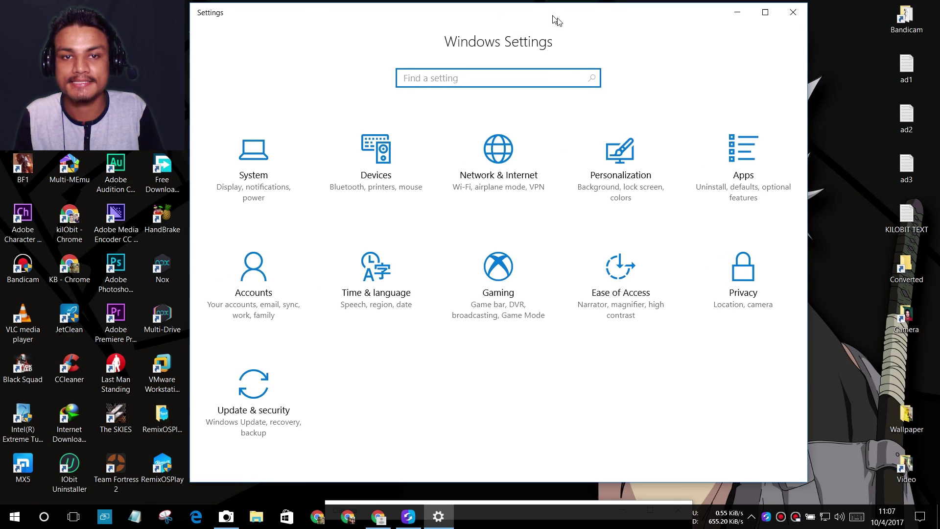
{"action": "left_click_drag", "start_coordinate": [554, 20], "coordinate": [569, 25]}
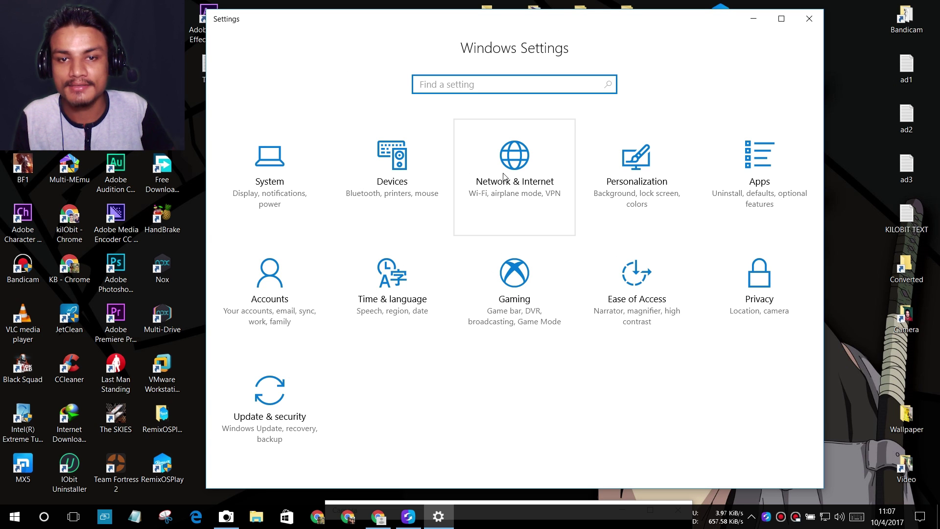
{"action": "left_click", "coordinate": [528, 184]}
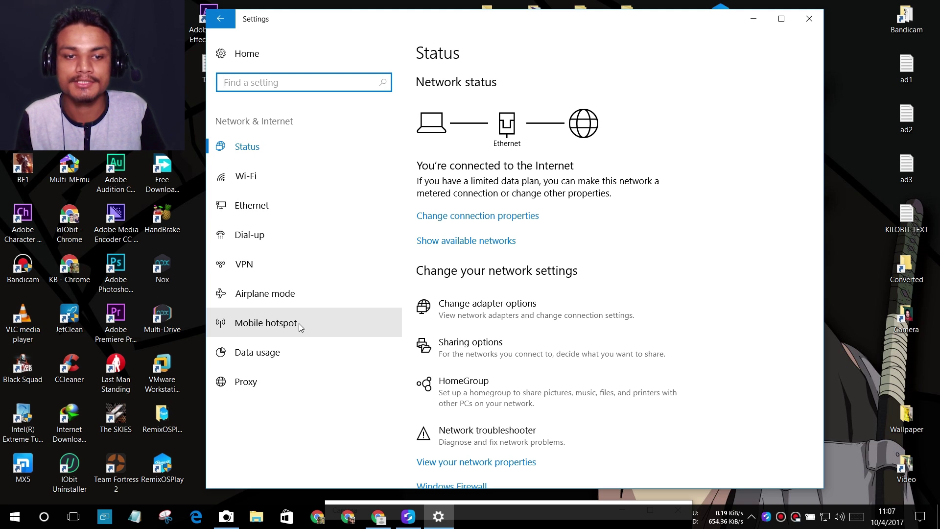
Switch to the Mobile hotspot page under Network & Internet
{"action": "left_click", "coordinate": [284, 323]}
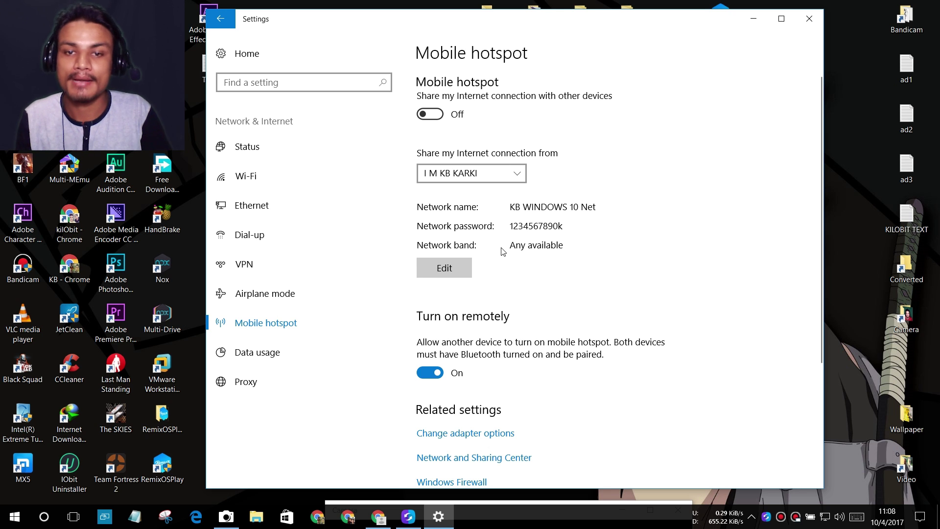
Rename the hotspot network to 'KB WINDOWS 10', keeping the existing password and Any available band
{"action": "left_click", "coordinate": [444, 267]}
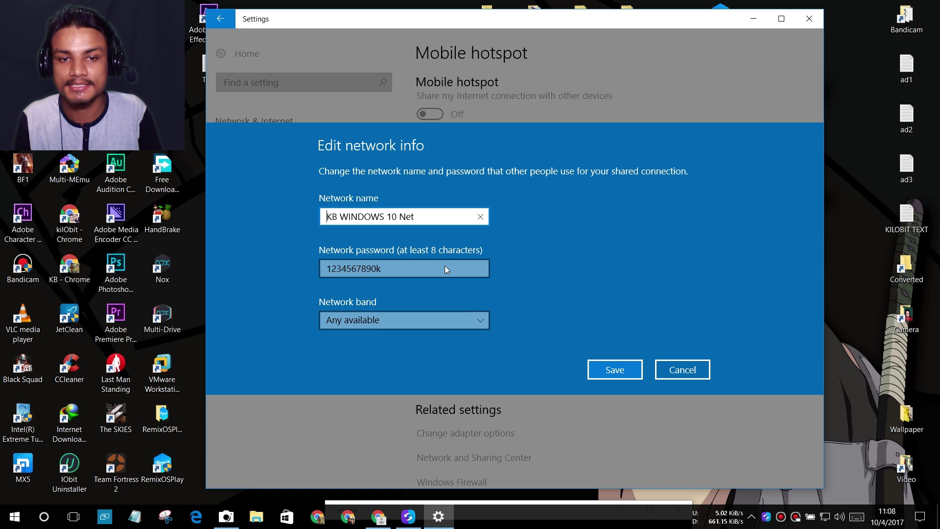
{"action": "left_click_drag", "start_coordinate": [467, 216], "coordinate": [311, 217]}
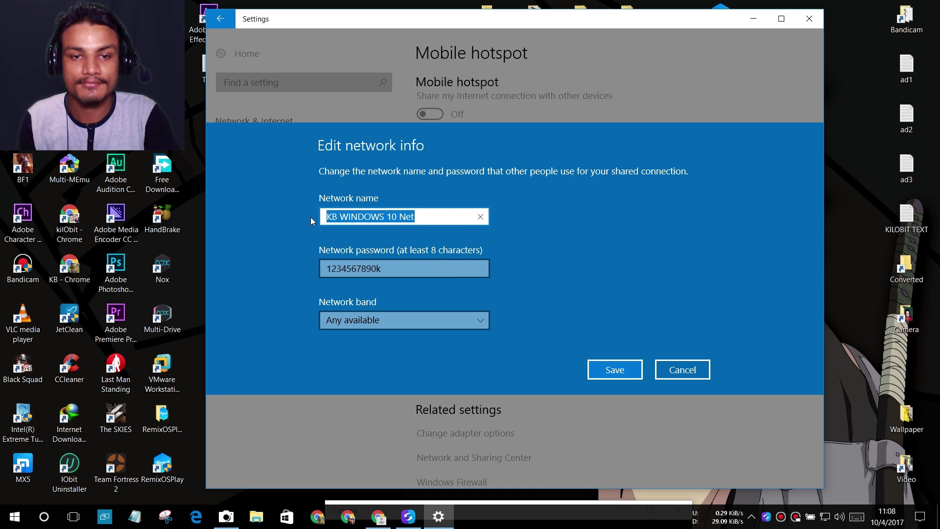
{"action": "type", "text": "KB "}
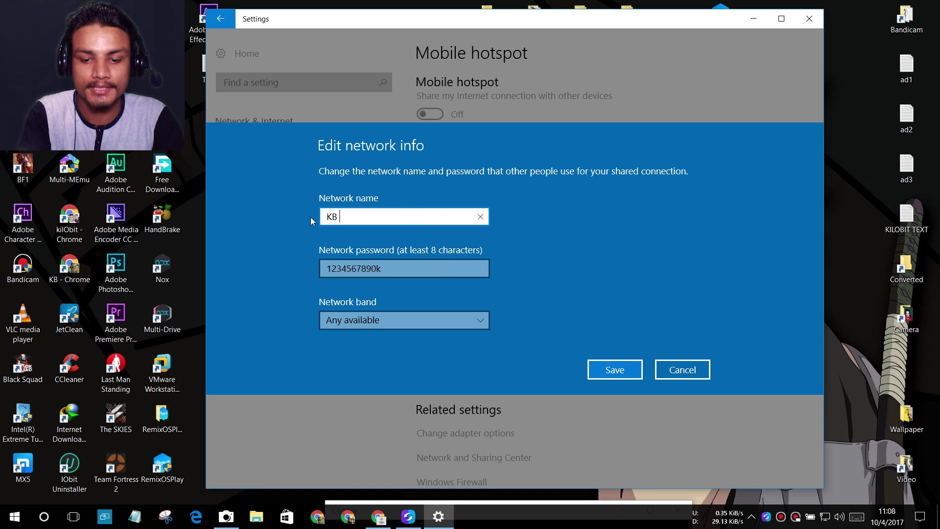
{"action": "type", "text": "WINDOWS !)"}
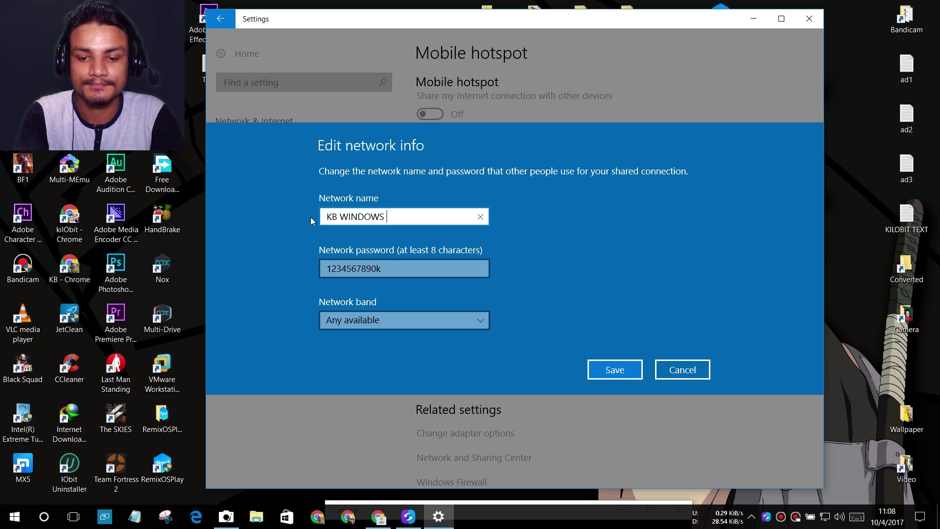
{"action": "key", "text": "BackSpace"}
{"action": "key", "text": "BackSpace"}
{"action": "type", "text": "19"}
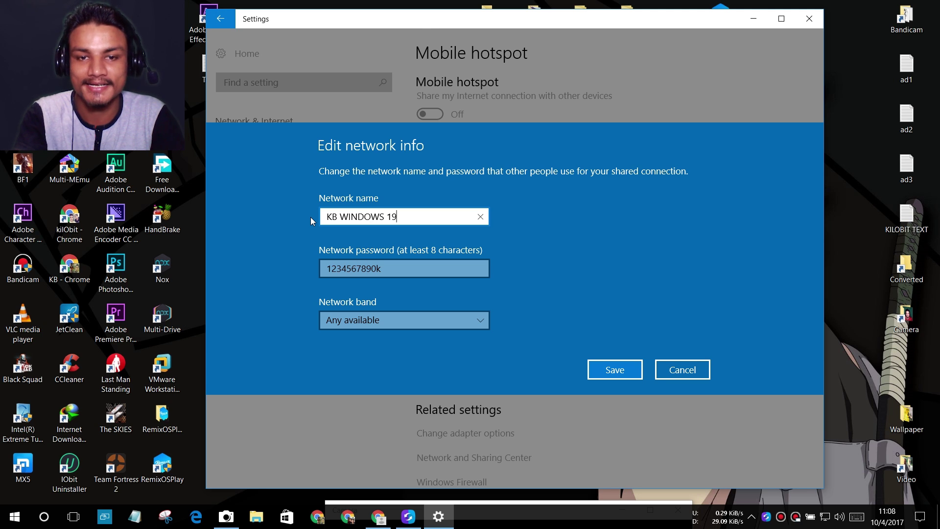
{"action": "key", "text": "BackSpace"}
{"action": "type", "text": "0"}
{"action": "left_click", "coordinate": [404, 268]}
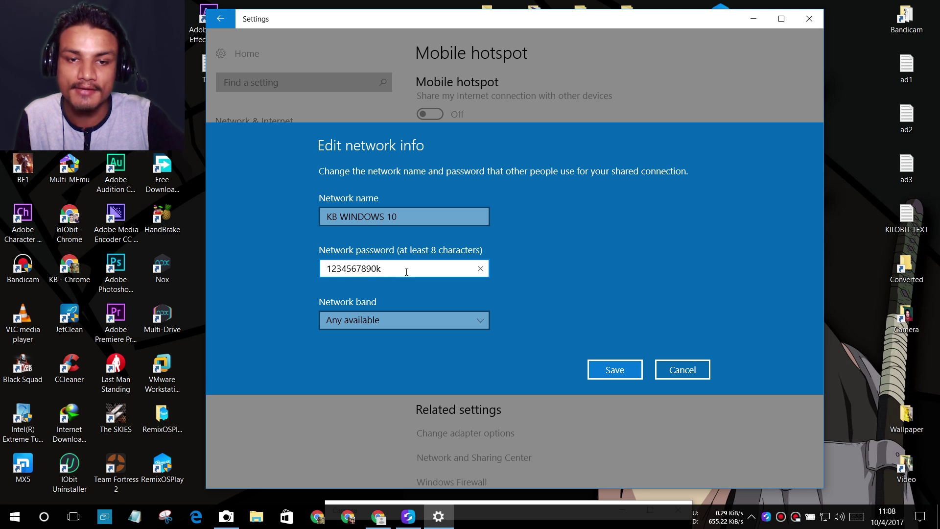
{"action": "left_click", "coordinate": [398, 325]}
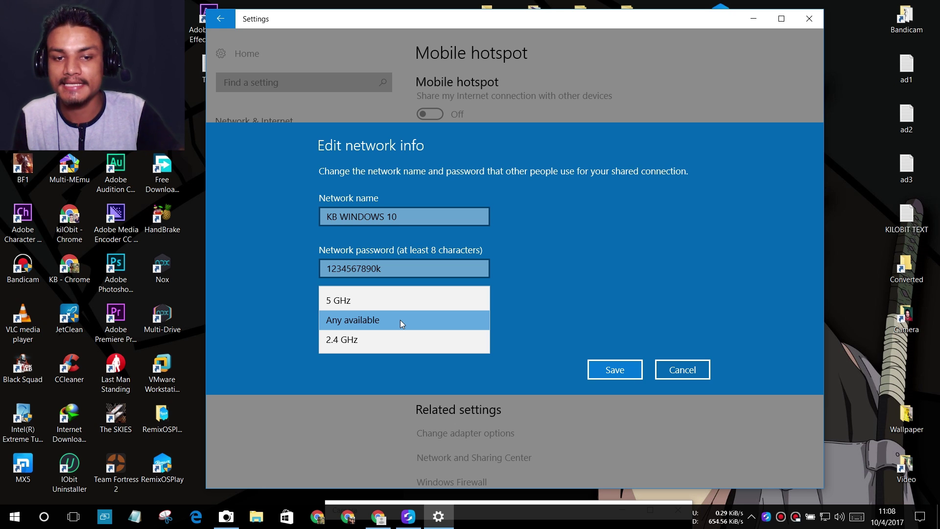
{"action": "left_click", "coordinate": [550, 287]}
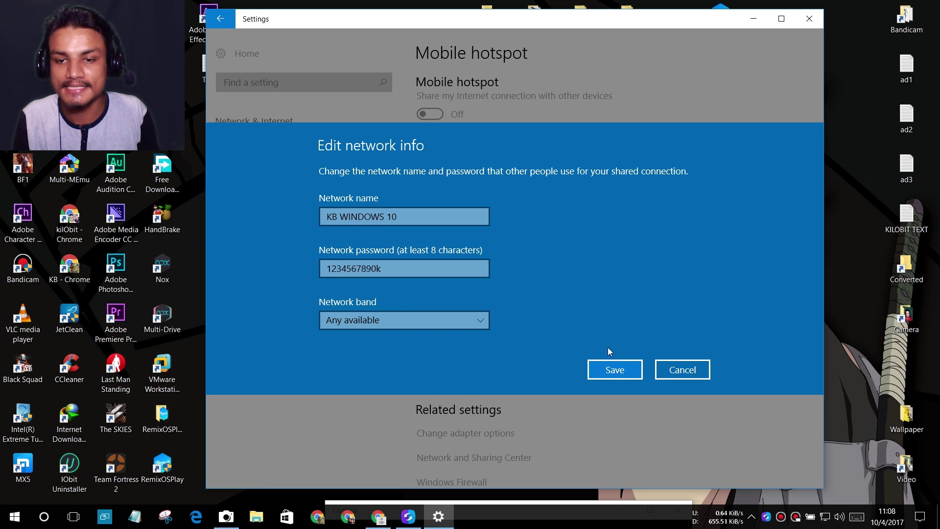
Save the KB WINDOWS 10 network details and switch Mobile hotspot sharing on
{"action": "left_click", "coordinate": [615, 369]}
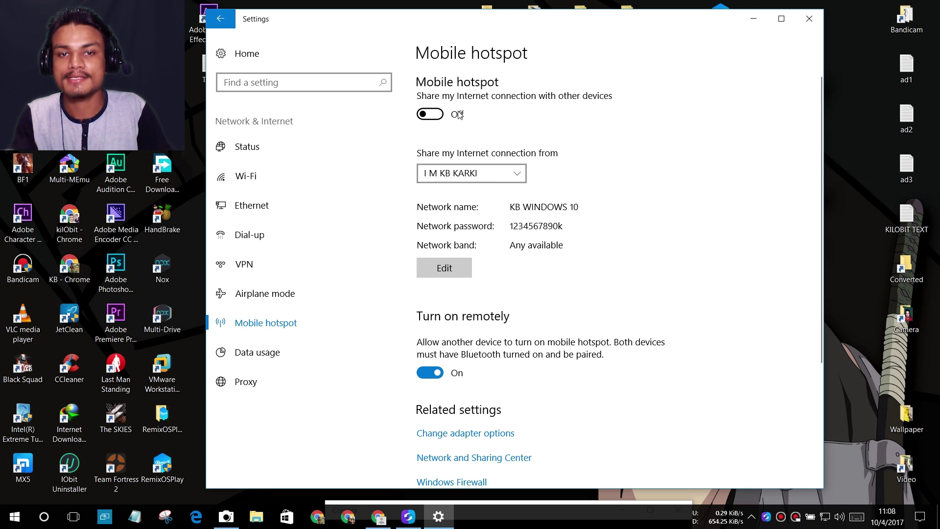
{"action": "left_click", "coordinate": [435, 116]}
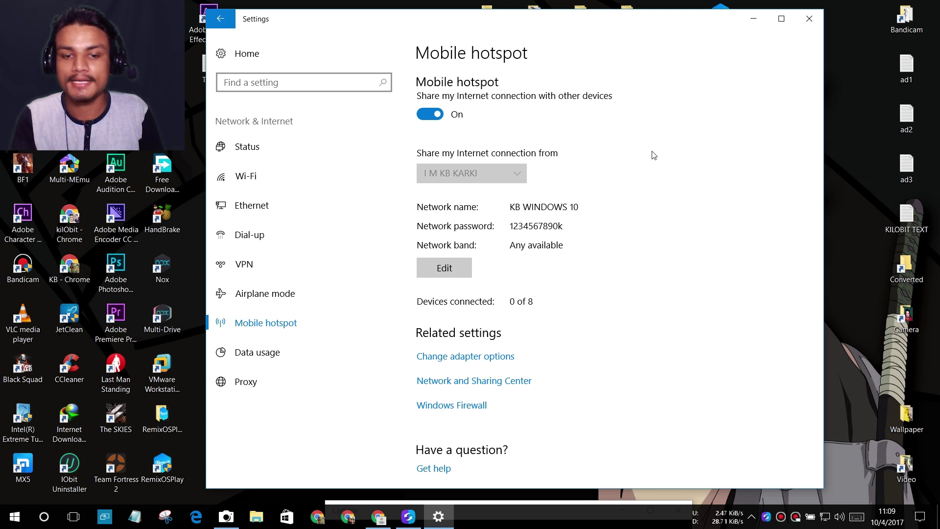
On the mirrored phone, open the Wi-Fi network list from the quick settings panel
{"action": "left_click", "coordinate": [408, 517]}
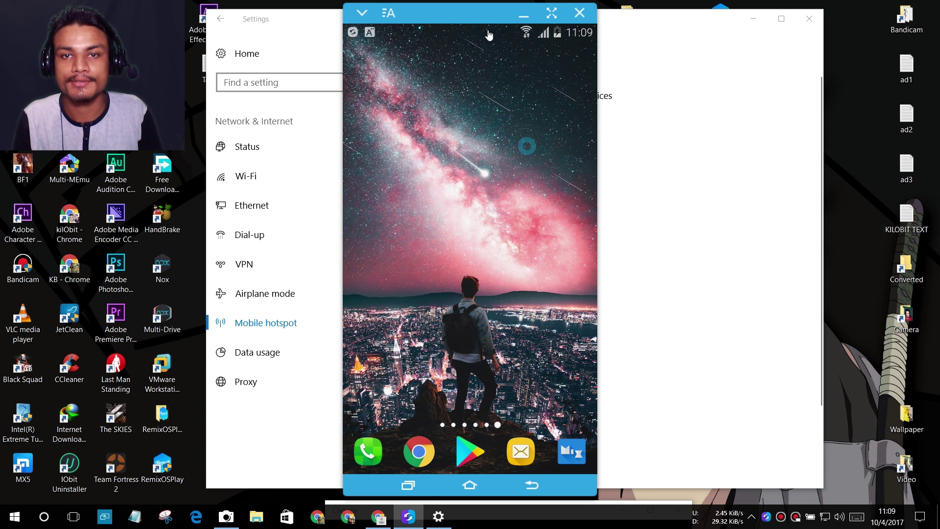
{"action": "left_click", "coordinate": [474, 32]}
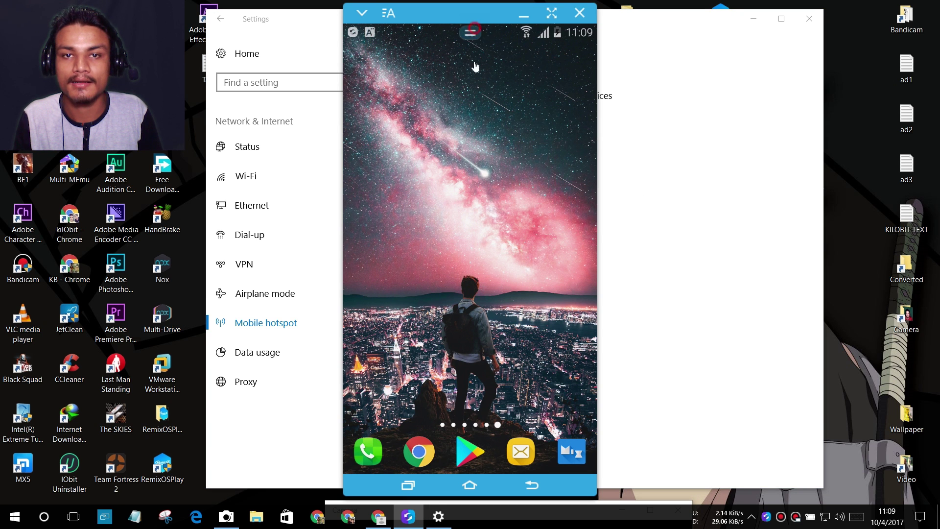
{"action": "left_click", "coordinate": [470, 33]}
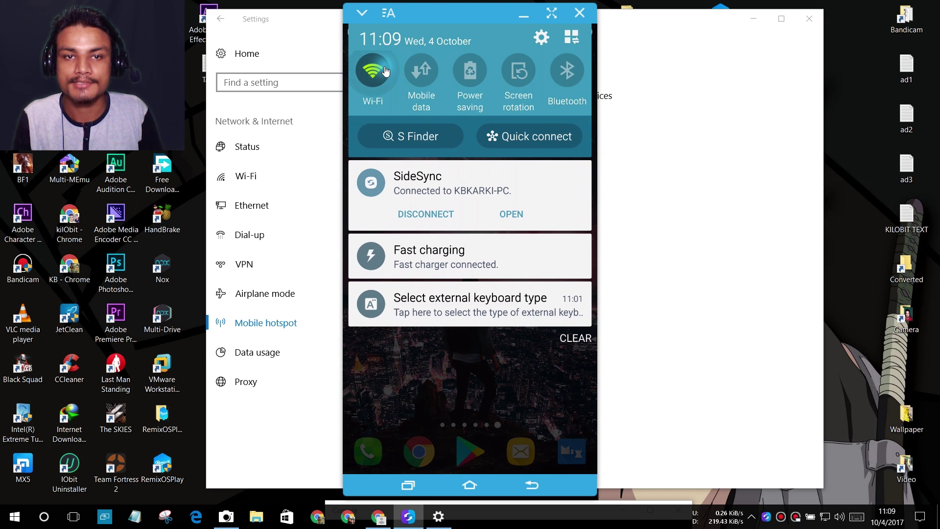
{"action": "left_click", "coordinate": [385, 71]}
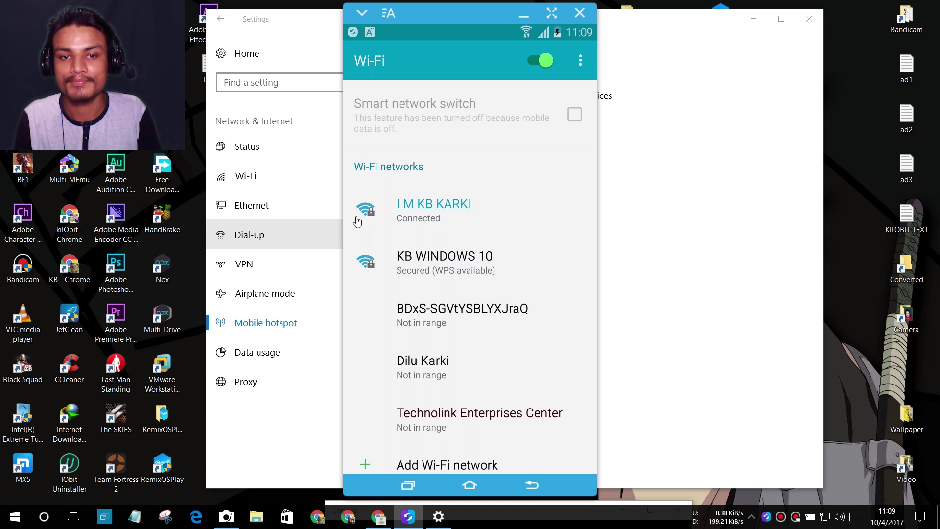
Select the KB WINDOWS 10 hotspot, cancel its password prompt, and minimize the phone window
{"action": "left_click", "coordinate": [438, 217]}
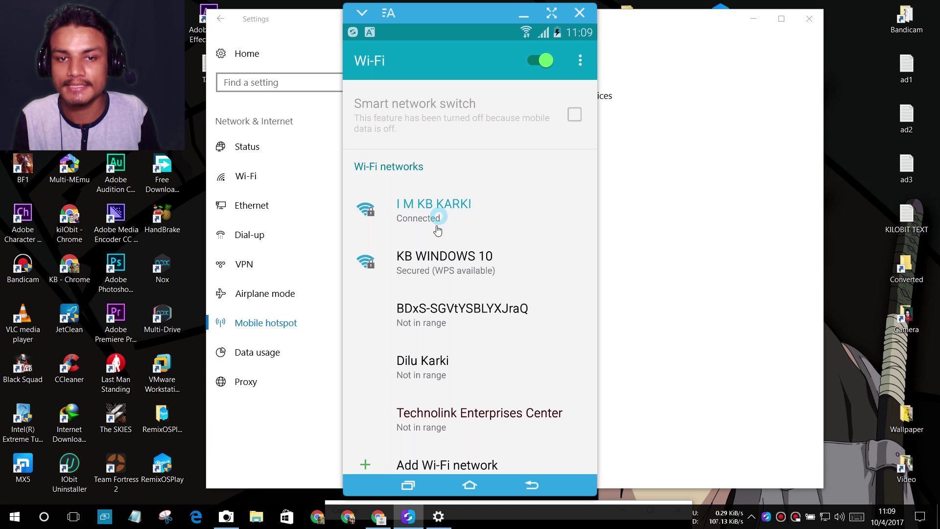
{"action": "left_click", "coordinate": [460, 260]}
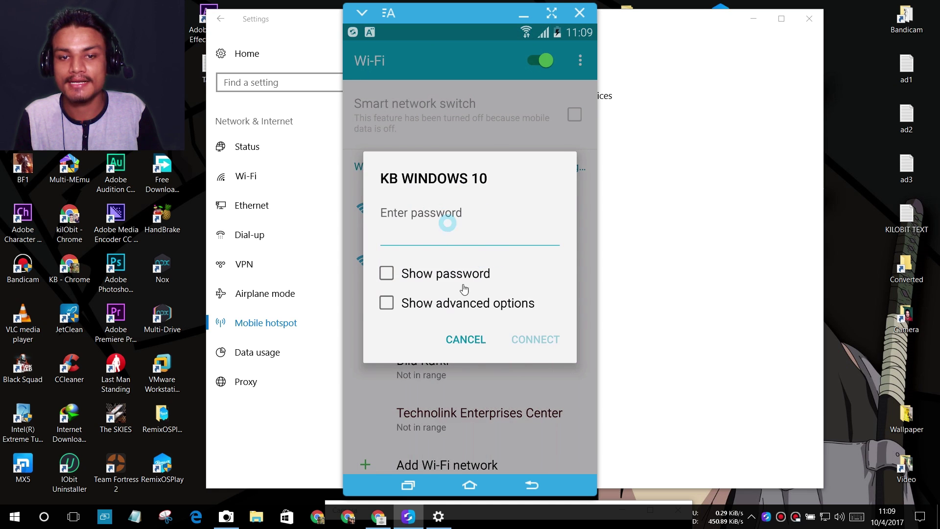
{"action": "left_click", "coordinate": [467, 340]}
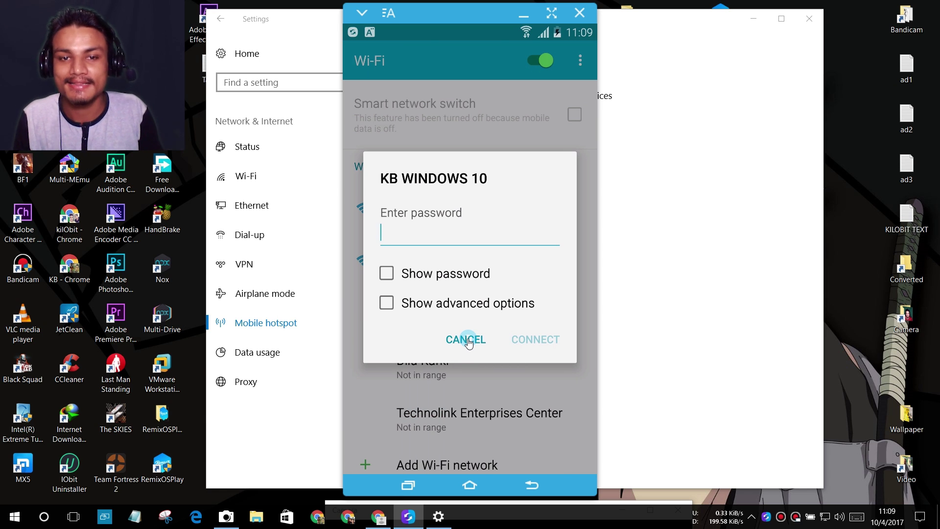
{"action": "left_click", "coordinate": [467, 340]}
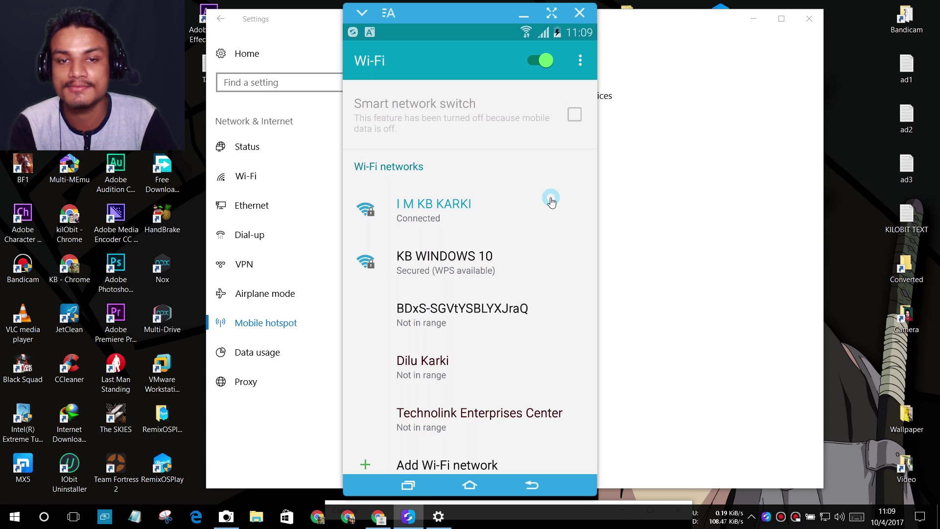
{"action": "left_click", "coordinate": [524, 14]}
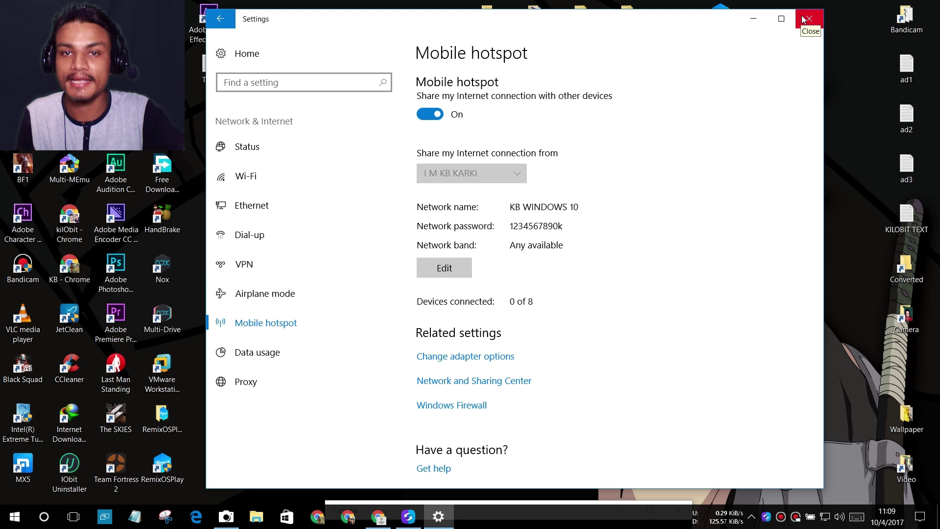
Close Settings and restore Chrome's Mars WiFi page, scrolling through the free hotspot software details
{"action": "left_click", "coordinate": [809, 19]}
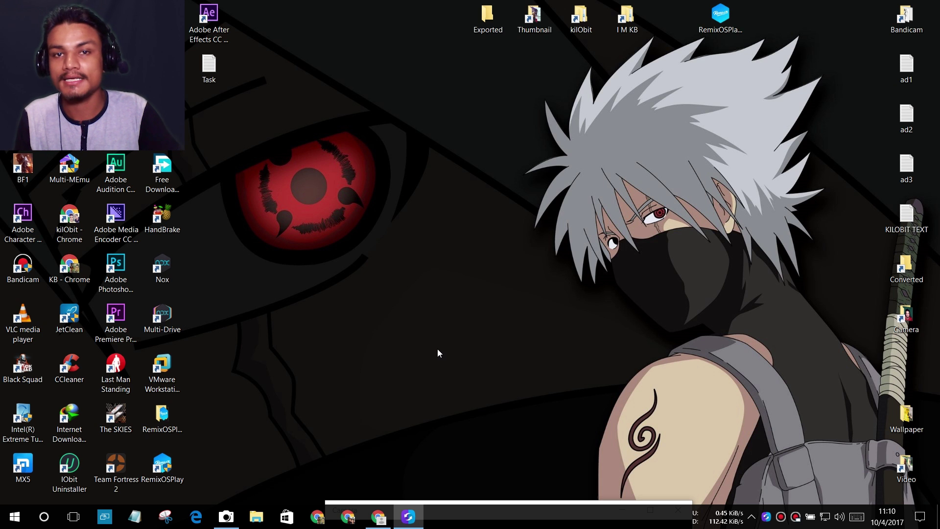
{"action": "left_click", "coordinate": [378, 516]}
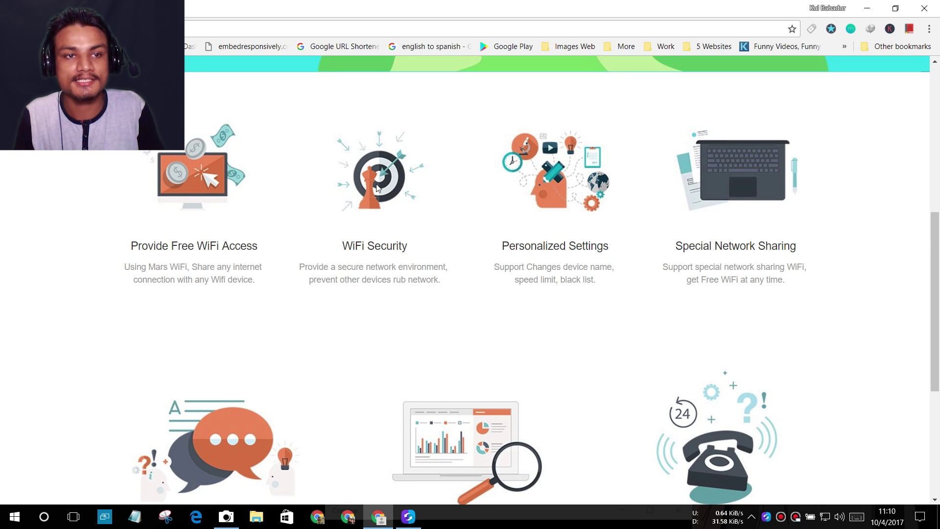
{"action": "scroll", "coordinate": [442, 246], "scroll_direction": "up", "scroll_amount": 8}
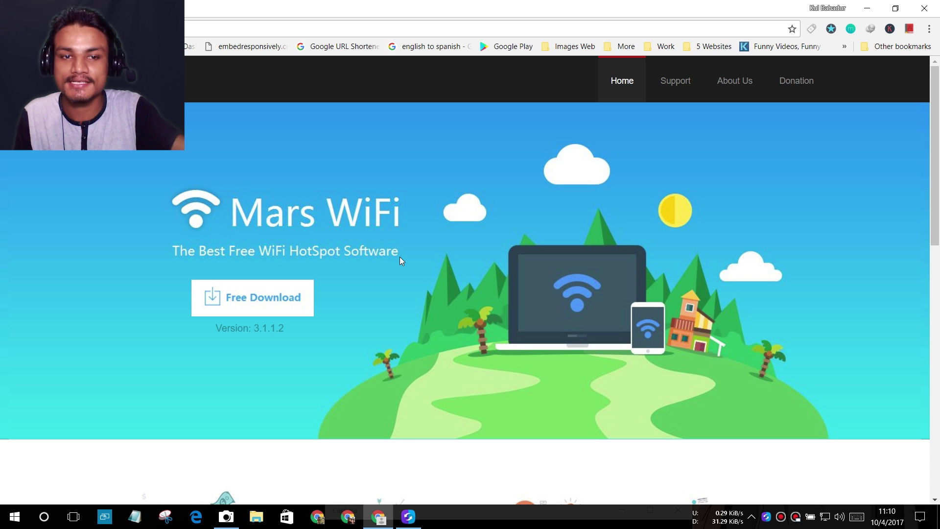
{"action": "scroll", "coordinate": [400, 261], "scroll_direction": "down", "scroll_amount": 3}
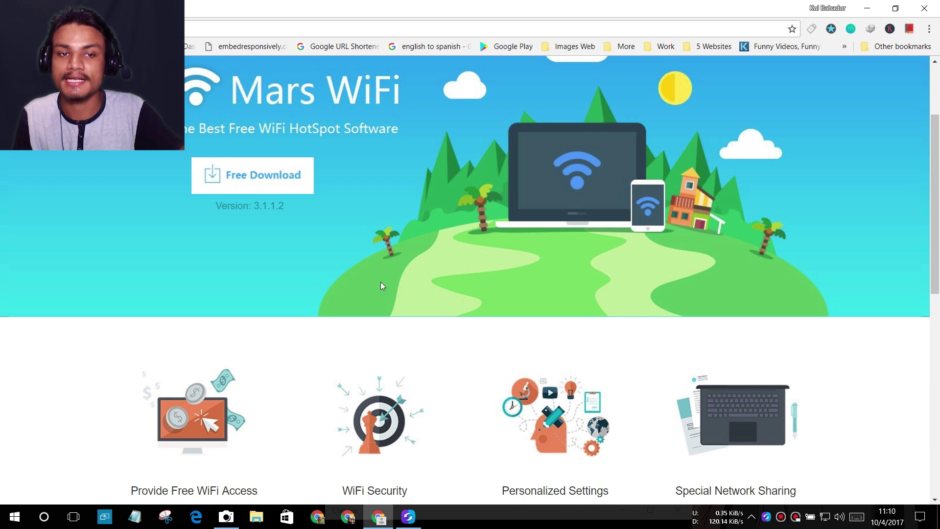
{"action": "scroll", "coordinate": [381, 284], "scroll_direction": "up", "scroll_amount": 3}
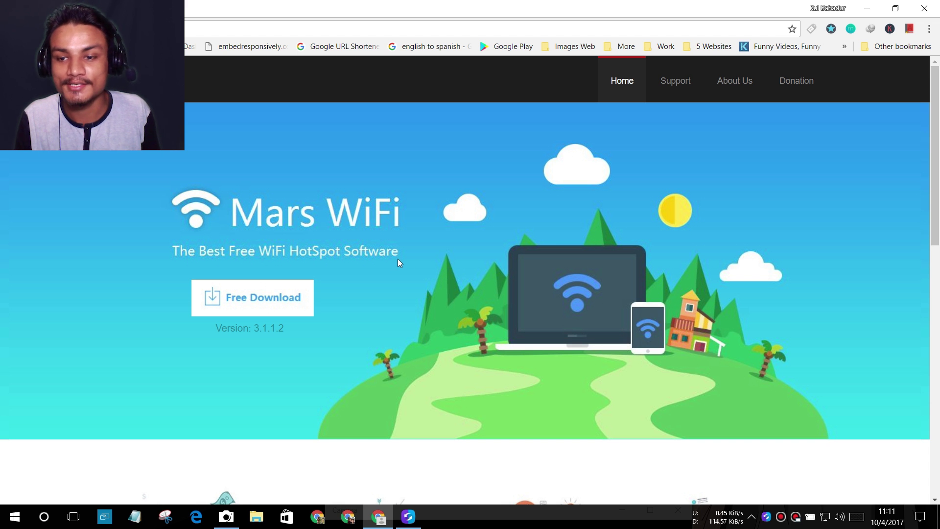
{"action": "scroll", "coordinate": [398, 263], "scroll_direction": "down", "scroll_amount": 7}
{"action": "scroll", "coordinate": [447, 269], "scroll_direction": "up", "scroll_amount": 7}
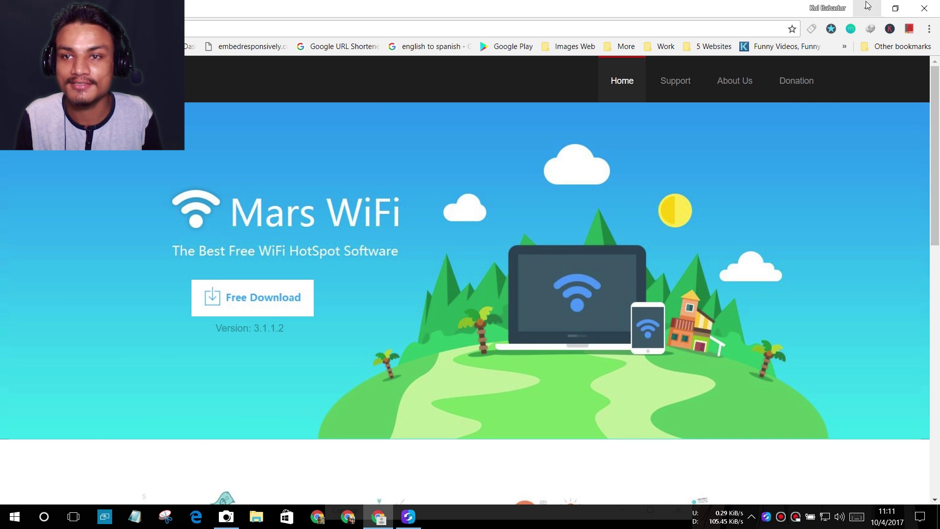
Hide the Chrome Mars WiFi window and reveal the desktop with Win+D
{"action": "left_click", "coordinate": [867, 8]}
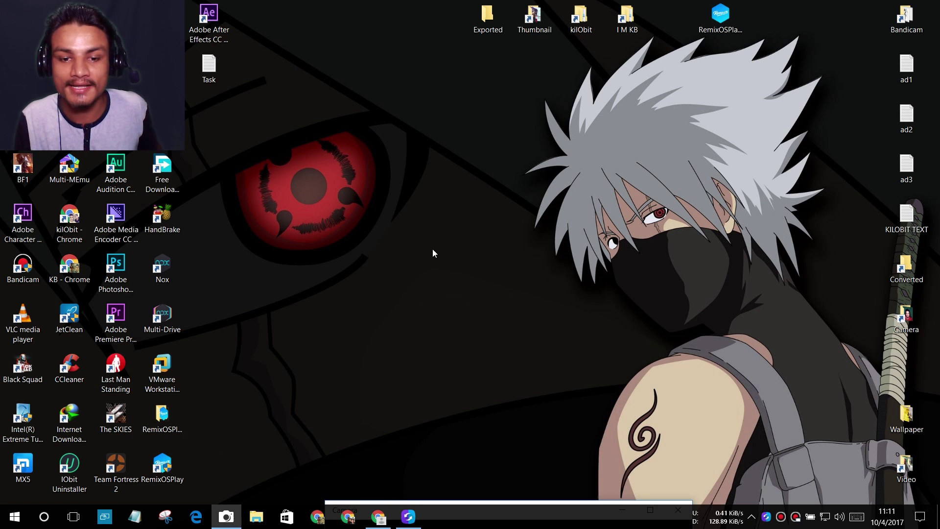
{"action": "left_click", "coordinate": [378, 517]}
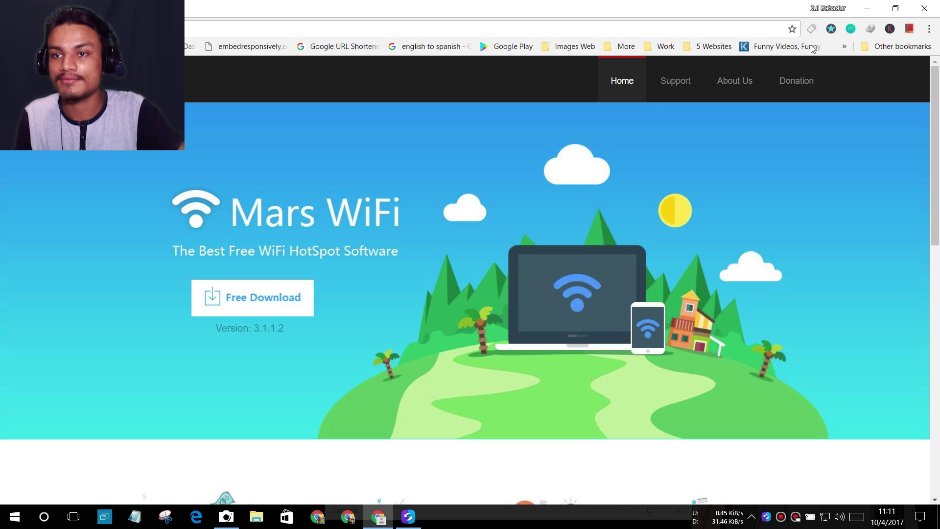
{"action": "key", "text": "super+d"}
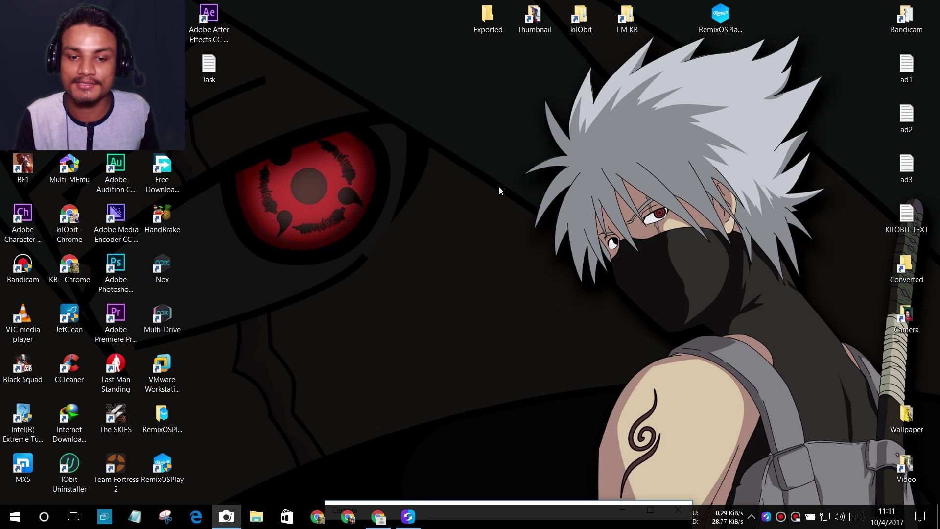